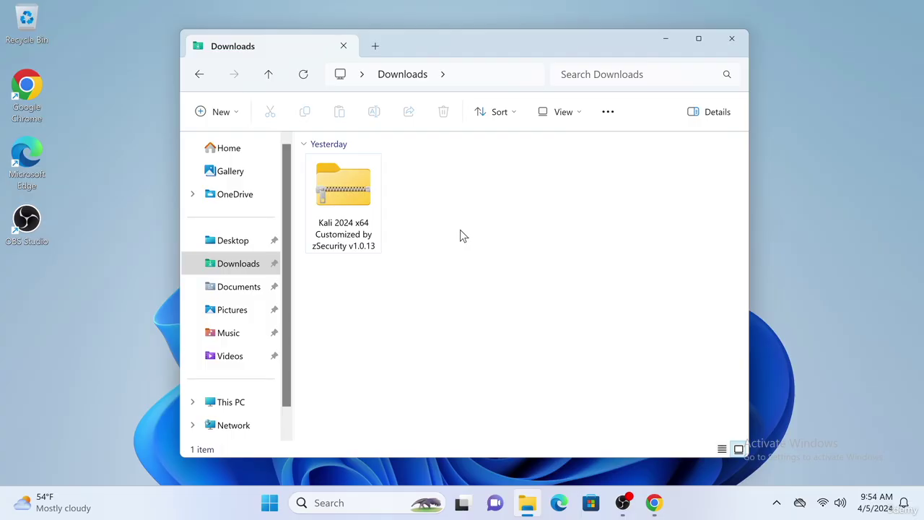
# Switch to Chrome and download the 64-bit x64 Windows installer of 7-Zip 23.01 from 7-zip.org
pyautogui.click(365, 244)
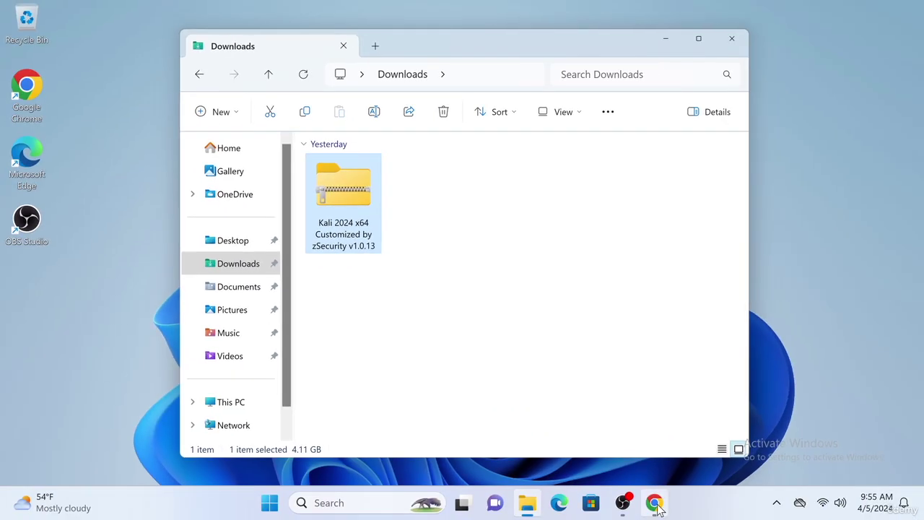
pyautogui.click(654, 504)
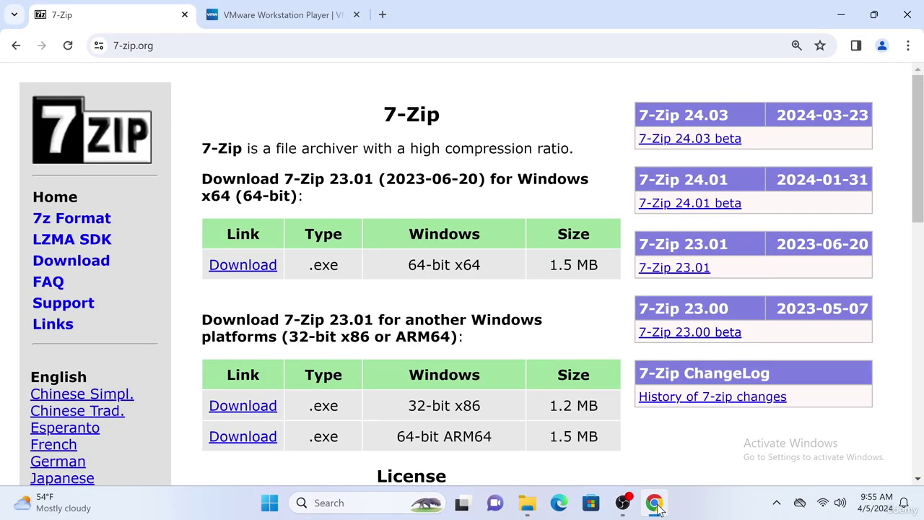
pyautogui.hotkey('ctrl', 'l')
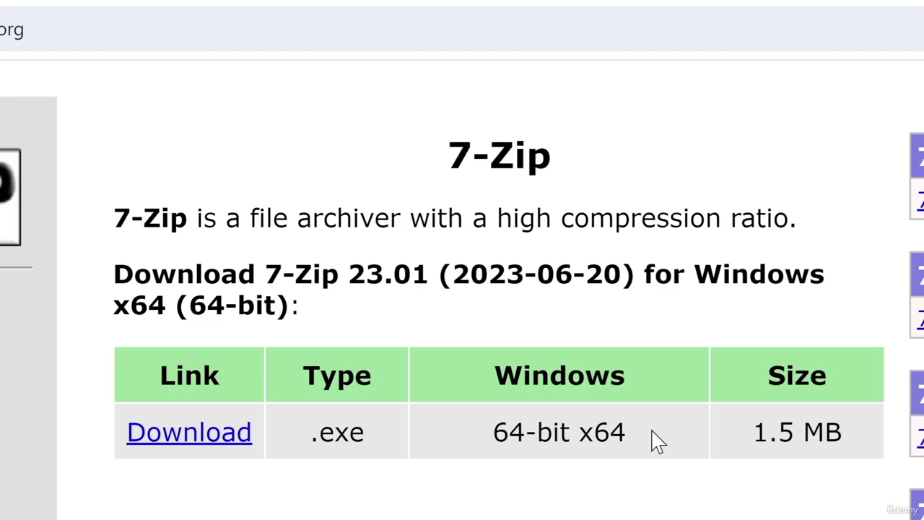
pyautogui.moveTo(639, 435); pyautogui.dragTo(466, 443)
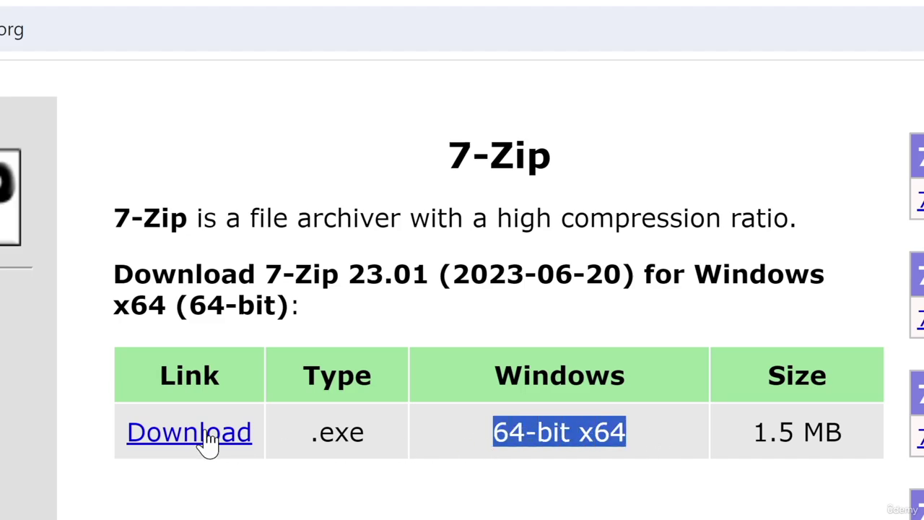
pyautogui.click(207, 438)
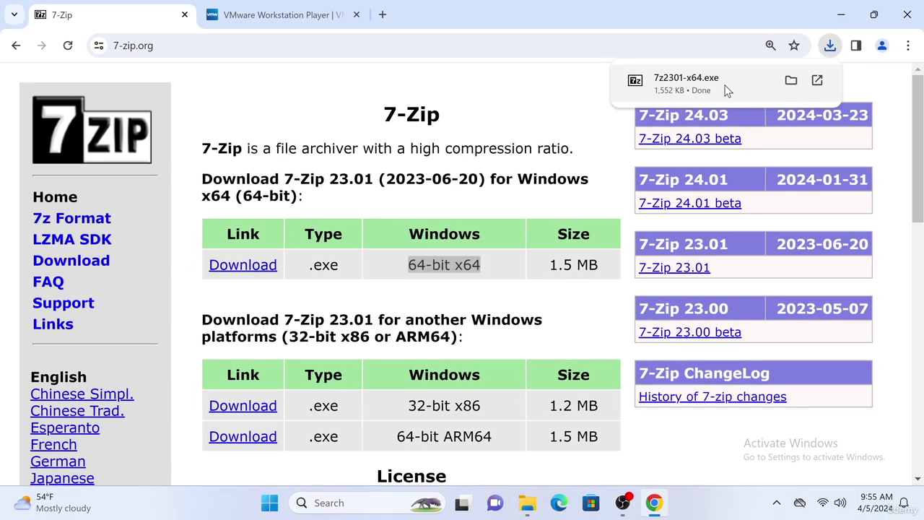
# Run the 7z2301-x64.exe installer, authorize it with the administrator password, and install 7-Zip to the default C:\Program Files\7-Zip\ folder
pyautogui.click(727, 85)
pyautogui.write('••••••')
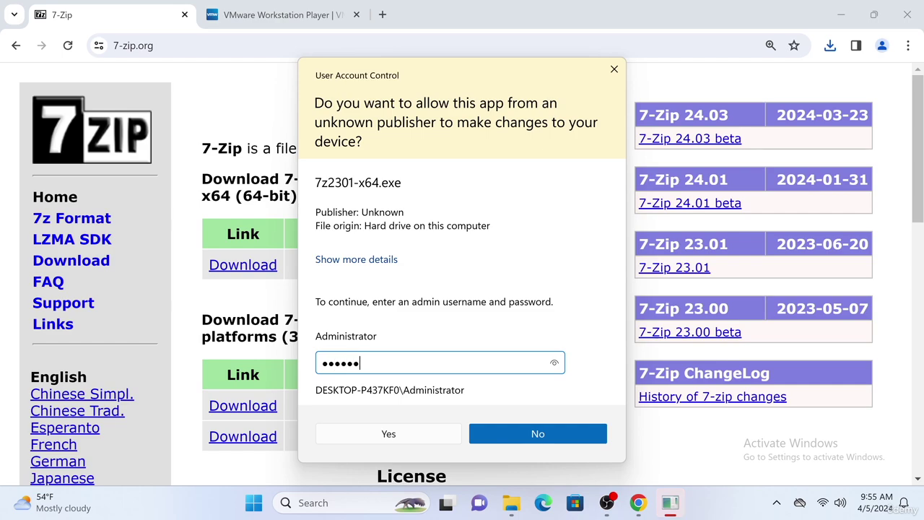
pyautogui.click(401, 433)
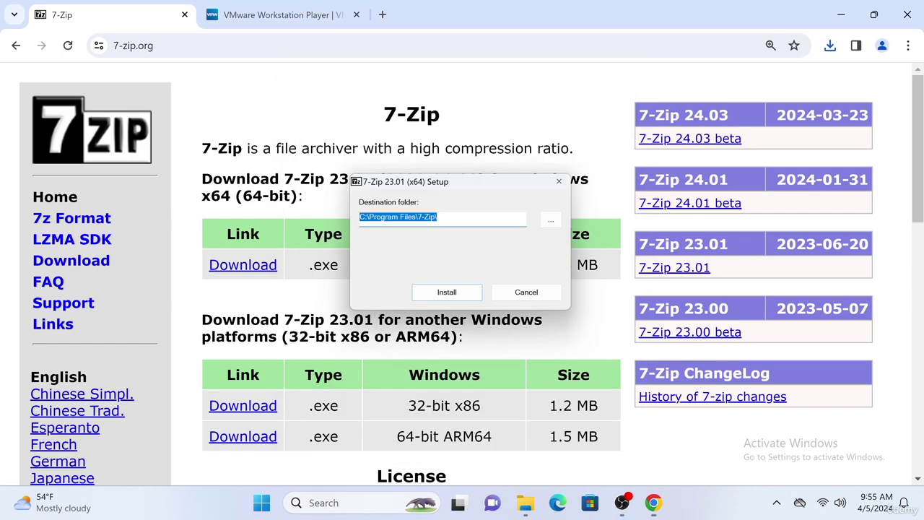
pyautogui.click(456, 299)
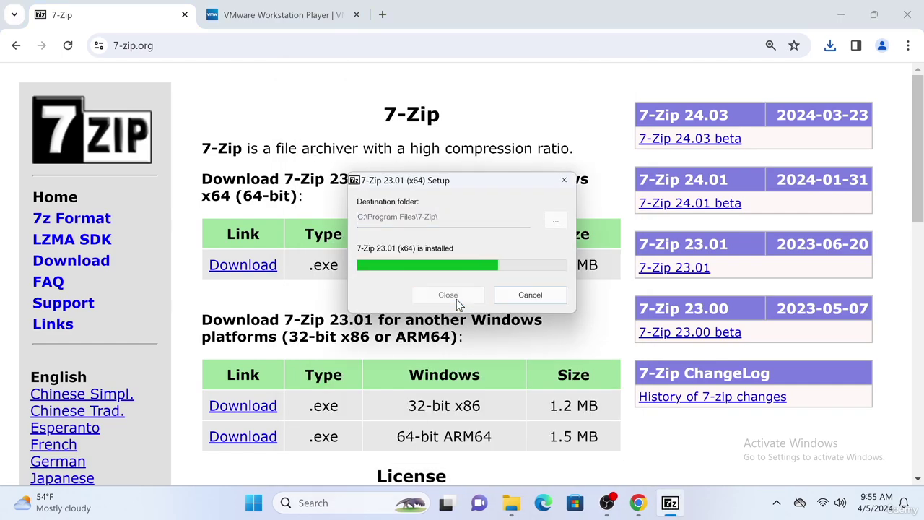
pyautogui.click(456, 298)
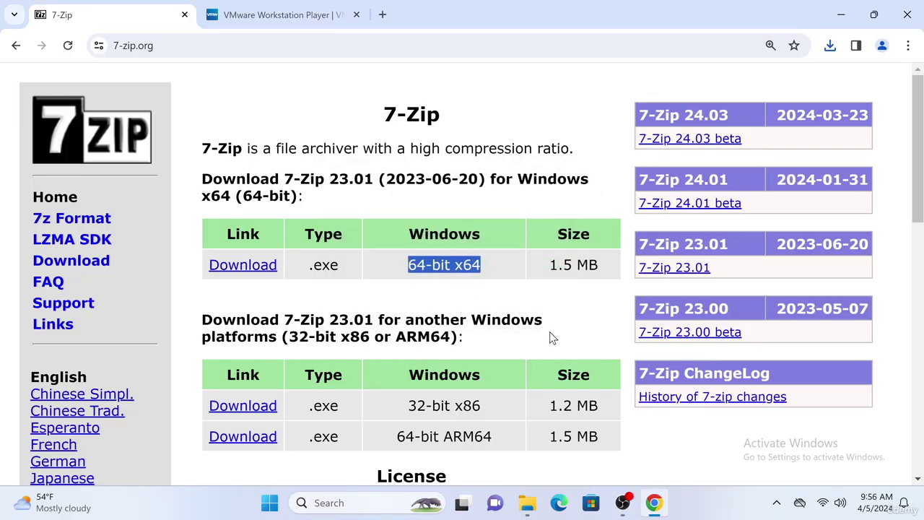
# In File Explorer, extract the Kali 2024 x64 Customized by zSecurity v1.0.13 archive directly into Downloads using 7-Zip
pyautogui.click(526, 502)
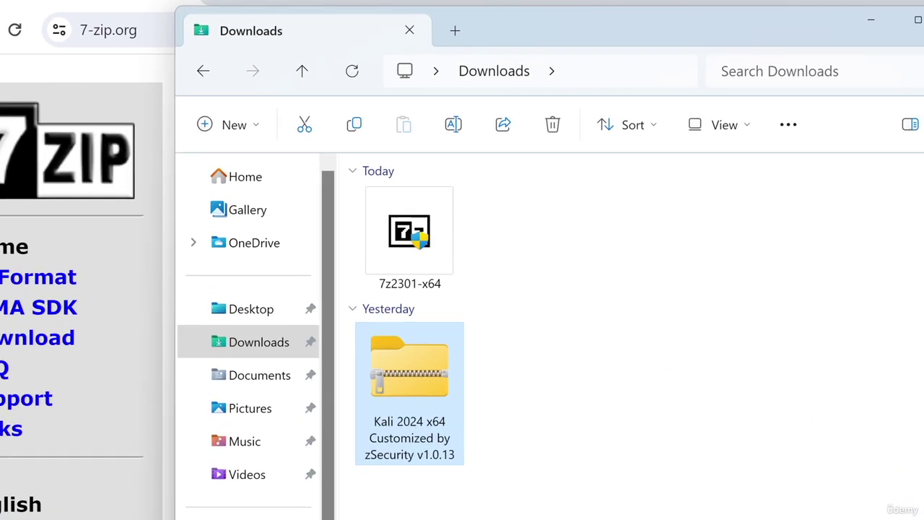
pyautogui.click(427, 259)
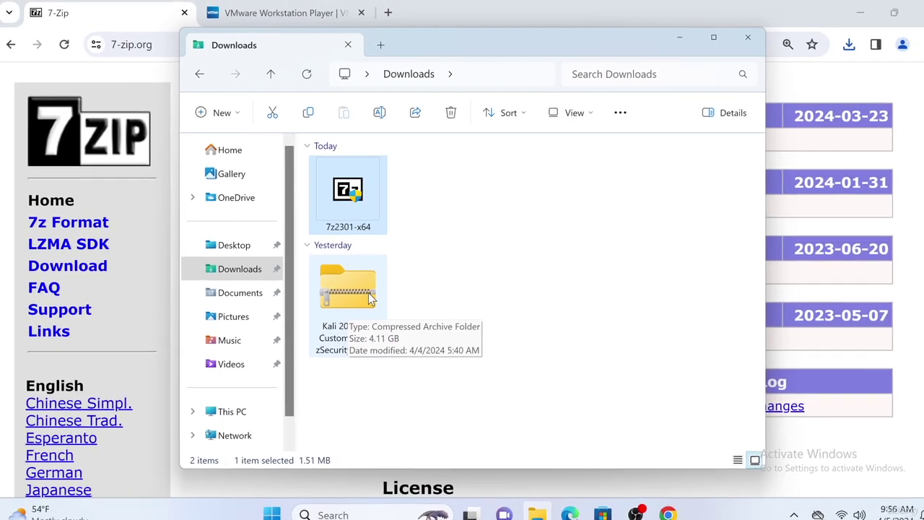
pyautogui.rightClick(455, 396)
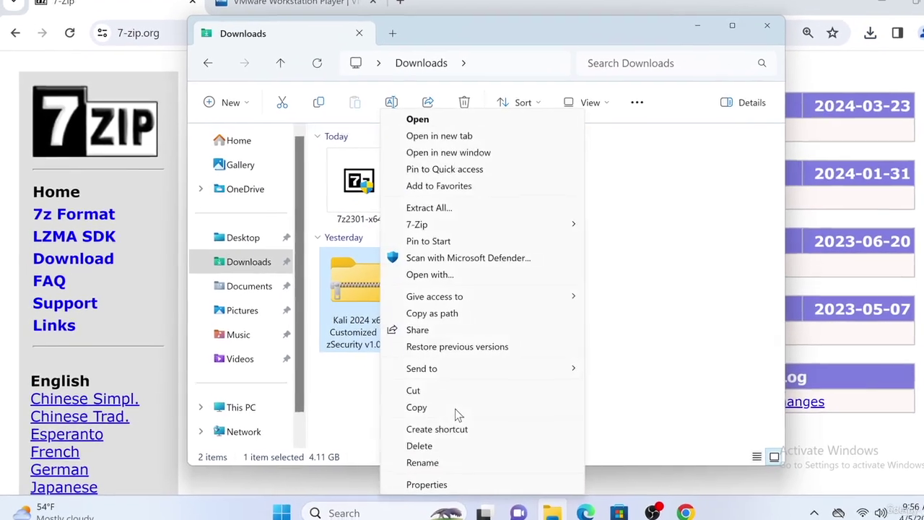
pyautogui.moveTo(436, 231)
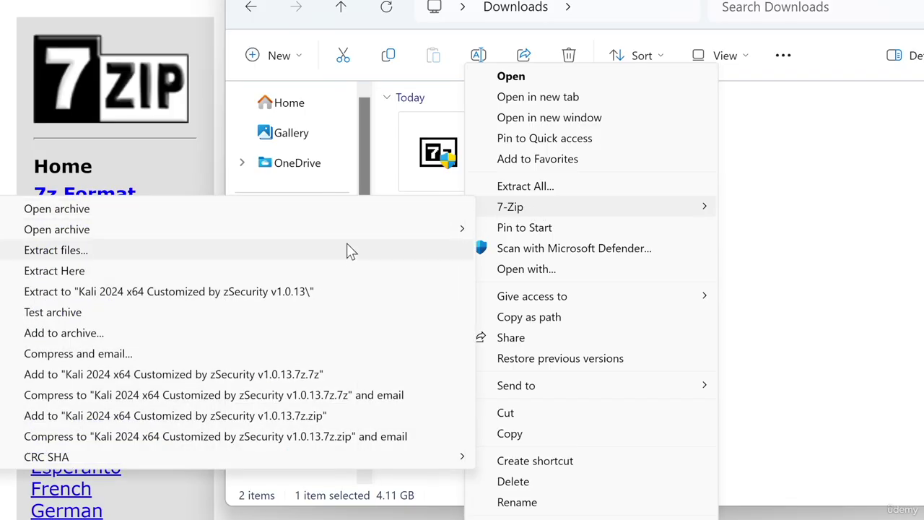
pyautogui.click(339, 280)
pyautogui.click(437, 454)
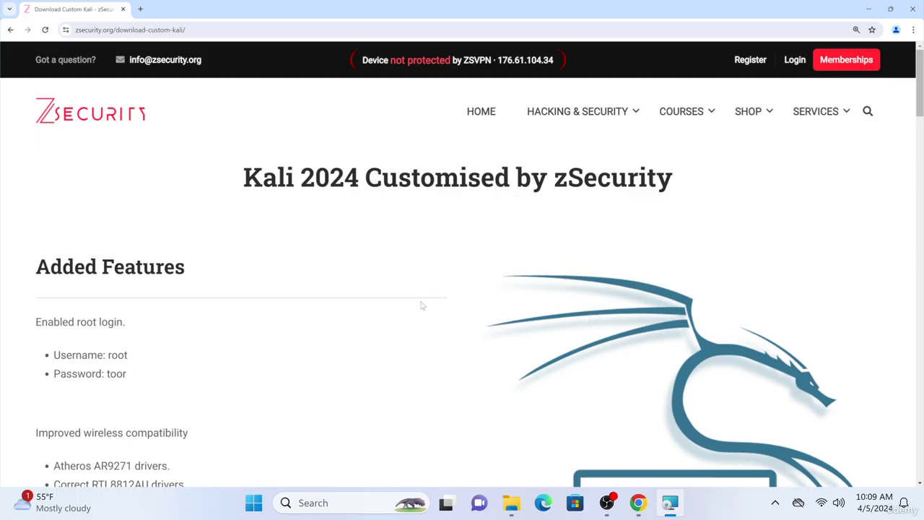
# Download VMware Player 17.5.1 Windows 64-bit from the mirrors section of zSecurity's custom Kali page
pyautogui.scroll(-10, 422, 306)
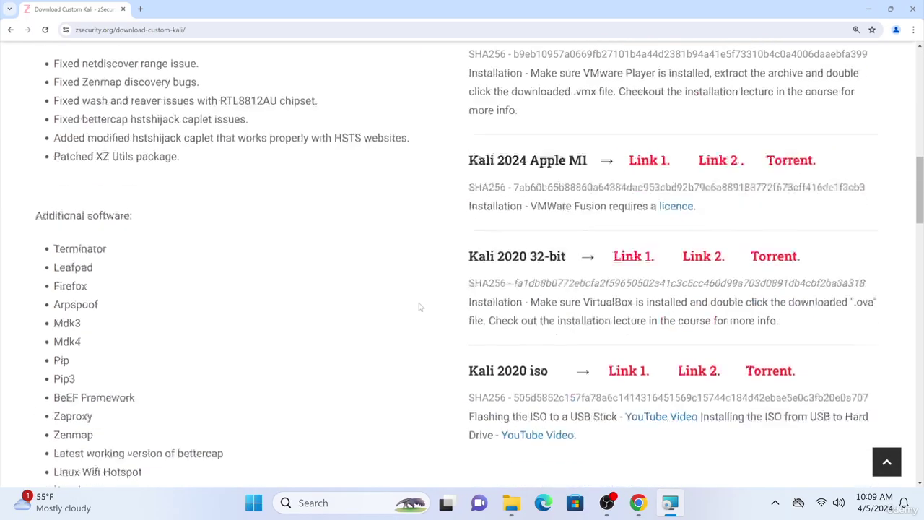
pyautogui.scroll(-8, 420, 306)
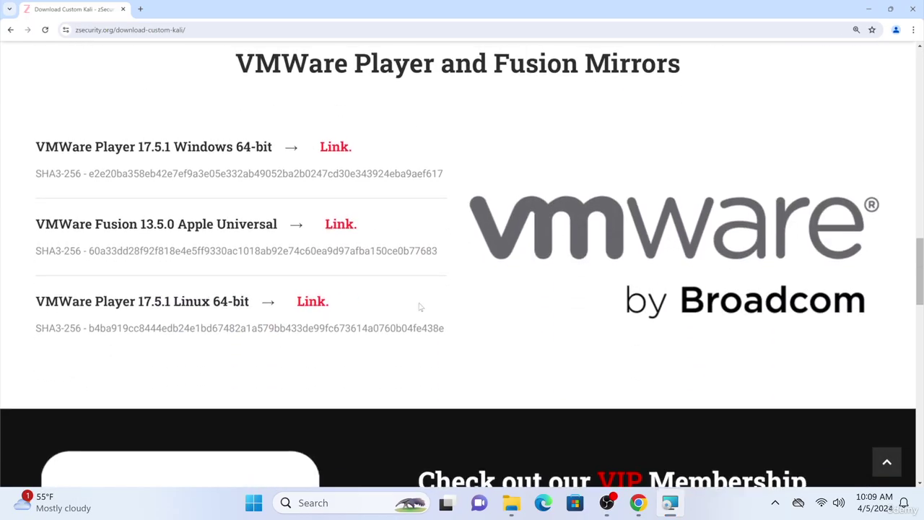
pyautogui.scroll(1, 420, 307)
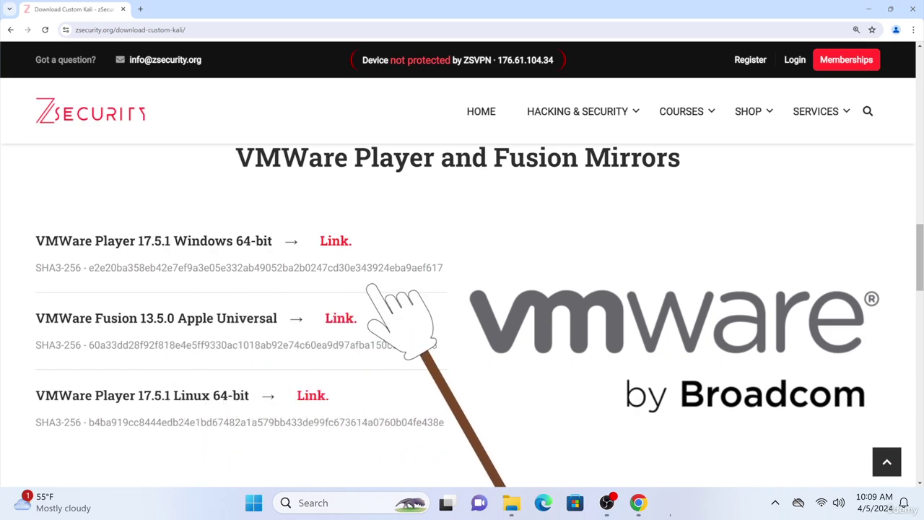
pyautogui.click(336, 244)
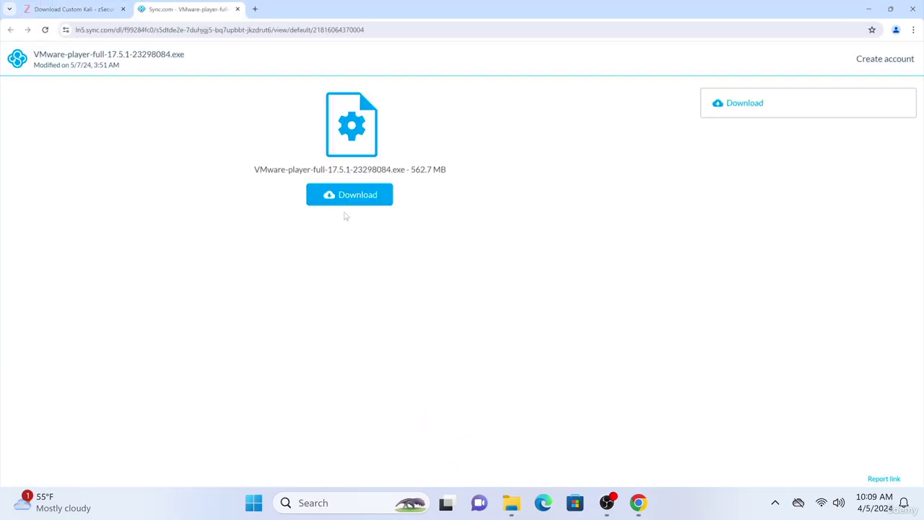
pyautogui.click(352, 201)
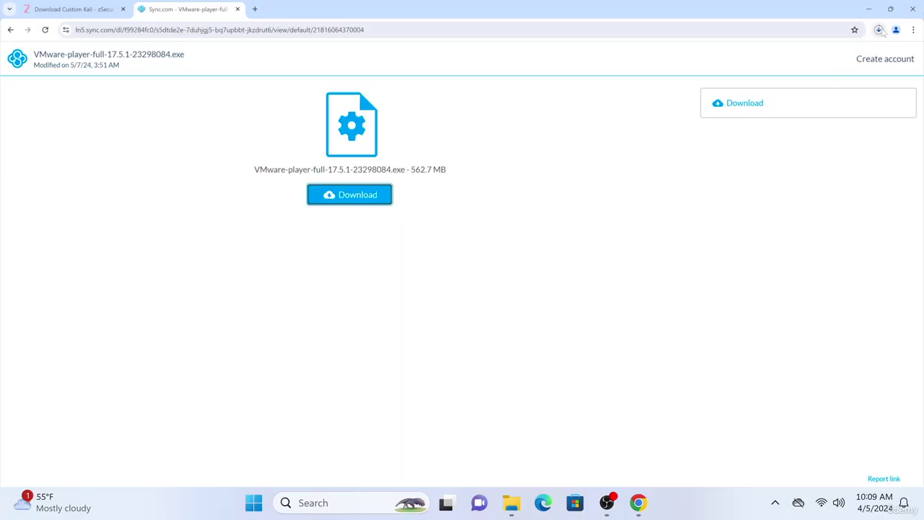
# Launch the downloaded VMware Player installer, allow it to make changes to the device, and accept the license agreement
pyautogui.click(878, 30)
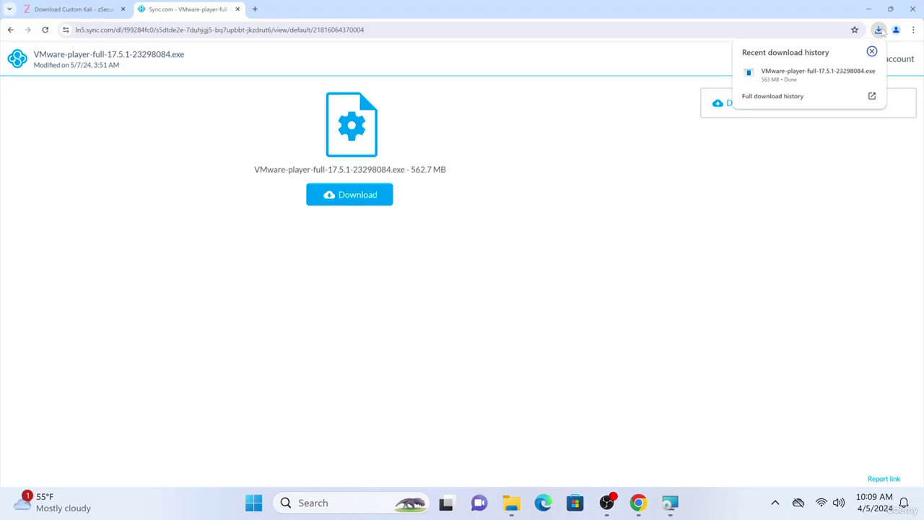
pyautogui.click(786, 79)
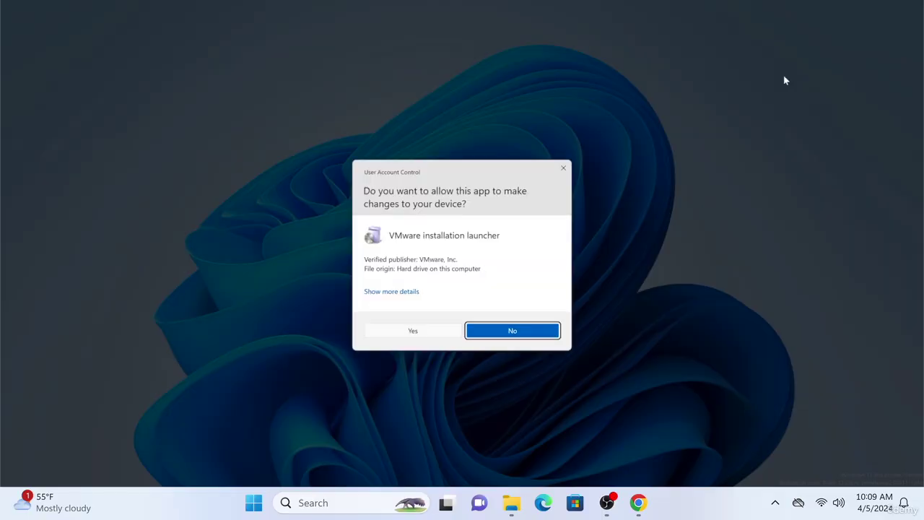
pyautogui.click(416, 329)
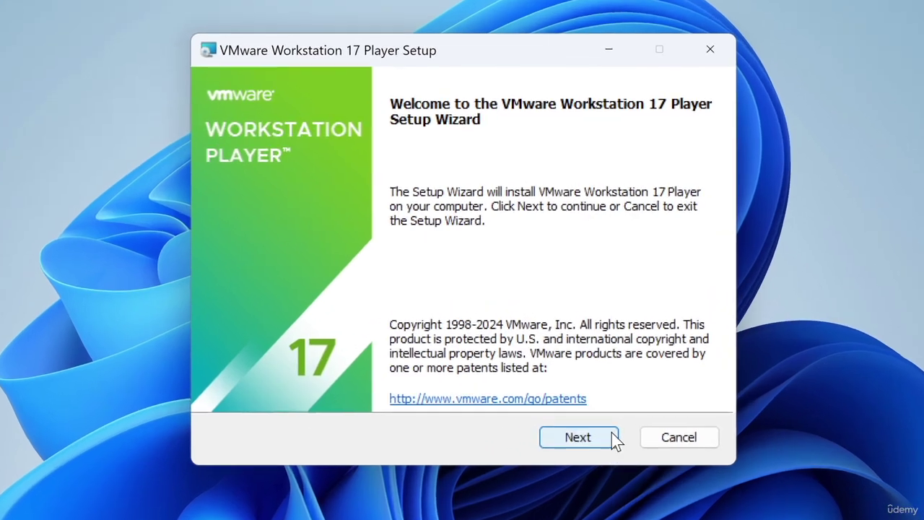
pyautogui.click(557, 363)
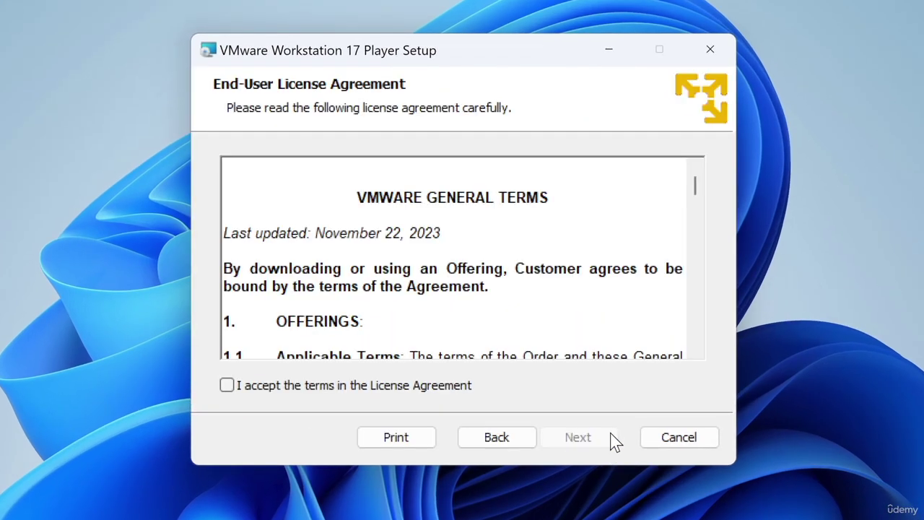
pyautogui.click(460, 387)
pyautogui.click(560, 437)
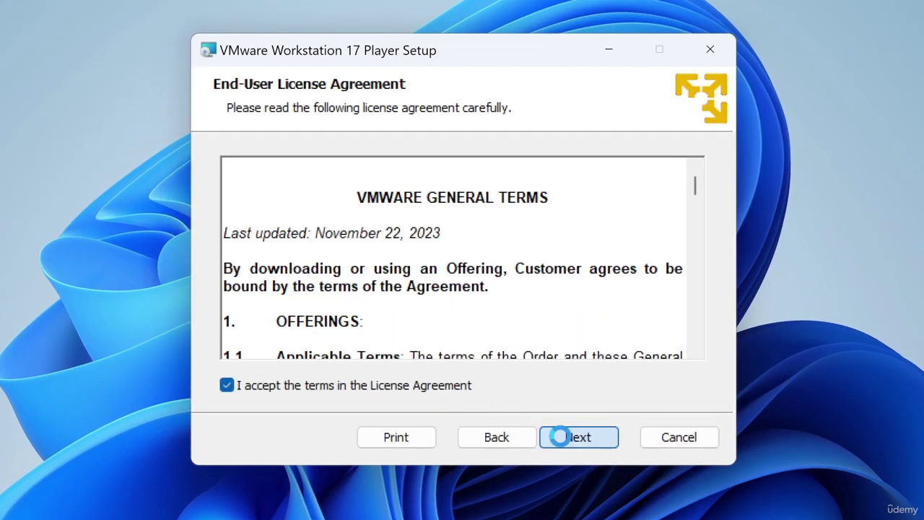
# Complete the VMware Workstation 17 Player setup with default options, keeping the Desktop and Start Menu Programs Folder shortcuts
pyautogui.click(563, 438)
pyautogui.click(563, 438)
pyautogui.click(562, 439)
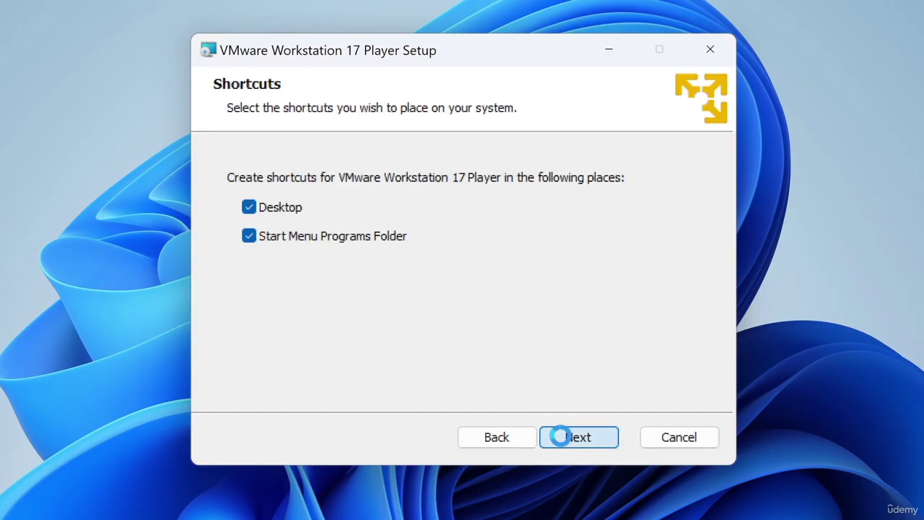
pyautogui.click(565, 442)
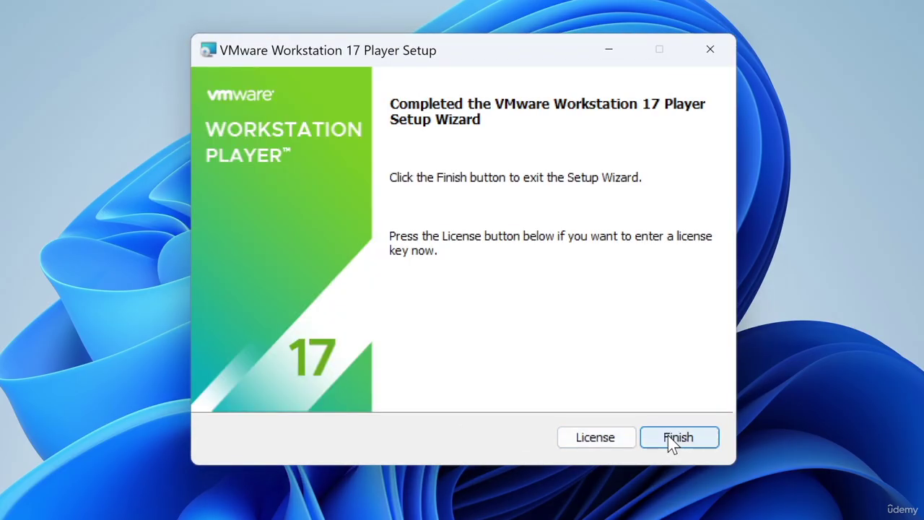
pyautogui.click(669, 438)
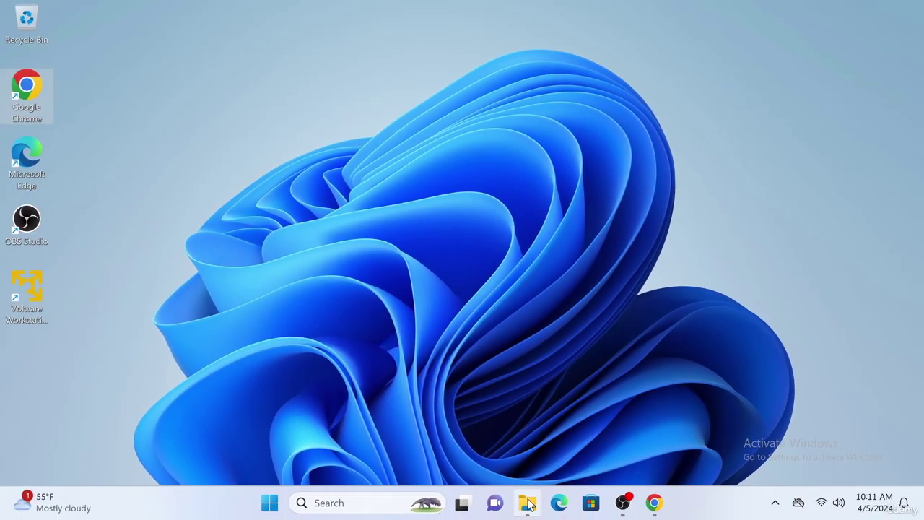
# Locate the extracted Kali folder in Downloads, and launch VMware Workstation 17 Player from the desktop, finishing its welcome dialog
pyautogui.click(528, 503)
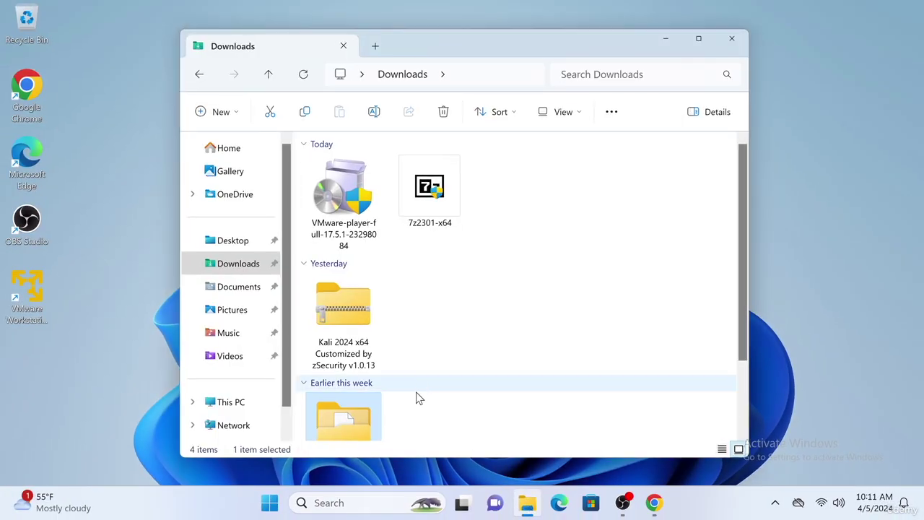
pyautogui.scroll(-2, 415, 394)
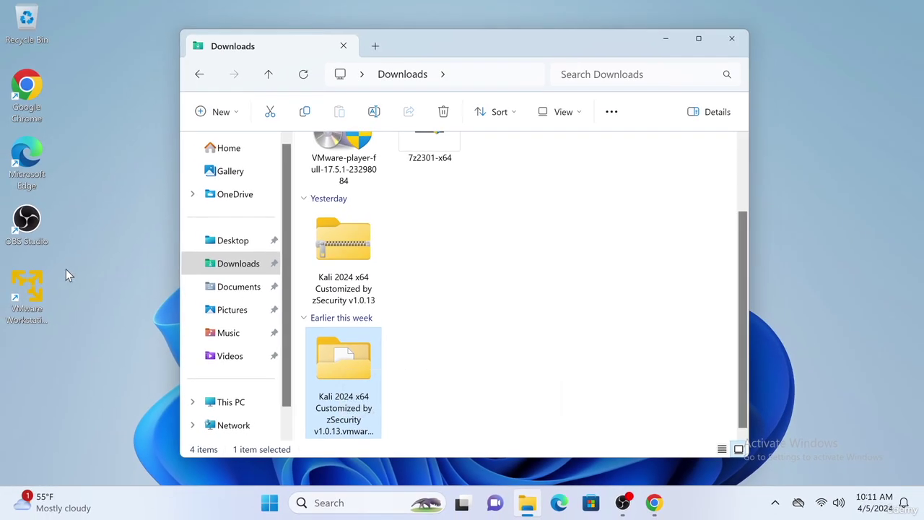
pyautogui.click(34, 293)
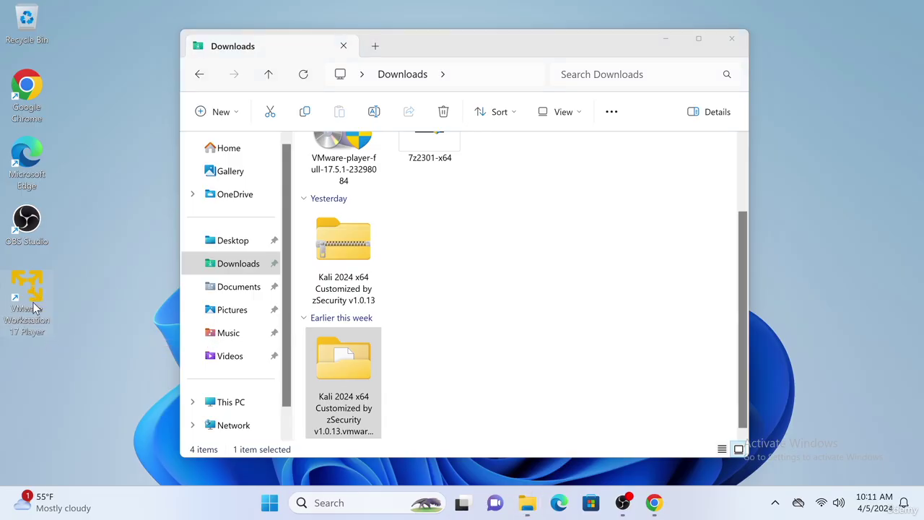
pyautogui.click(665, 39)
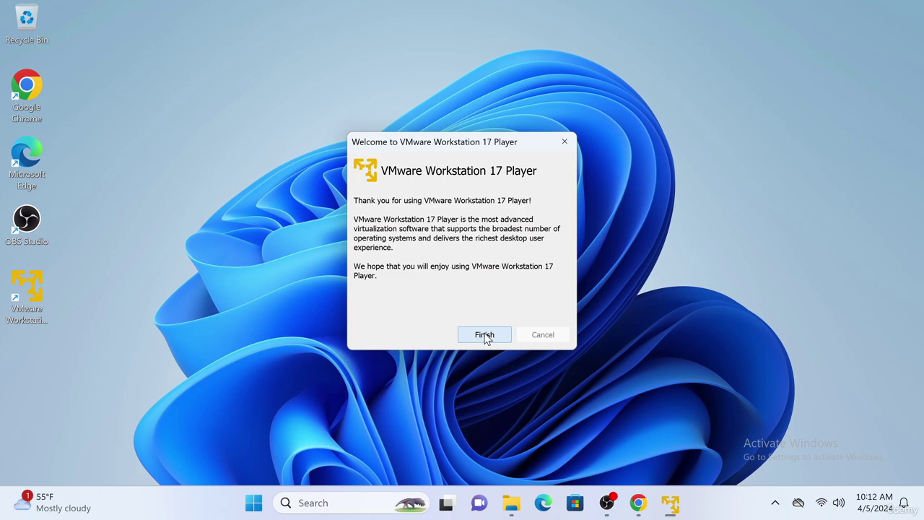
pyautogui.click(485, 335)
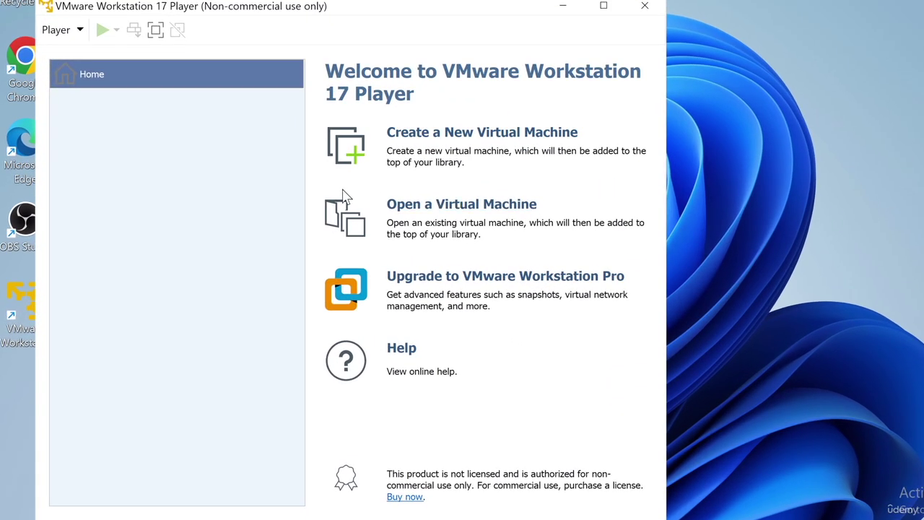
# Open the virtual machine file Kali 2024 Customized by zSecurity from the extracted Kali 2024 x64 v1.0.13 folder in Downloads
pyautogui.click(59, 32)
pyautogui.moveTo(75, 53)
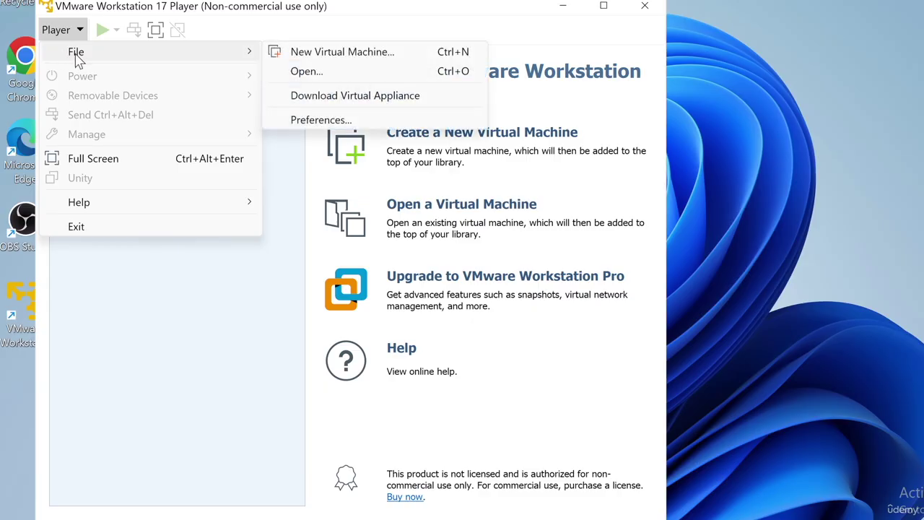
pyautogui.click(306, 72)
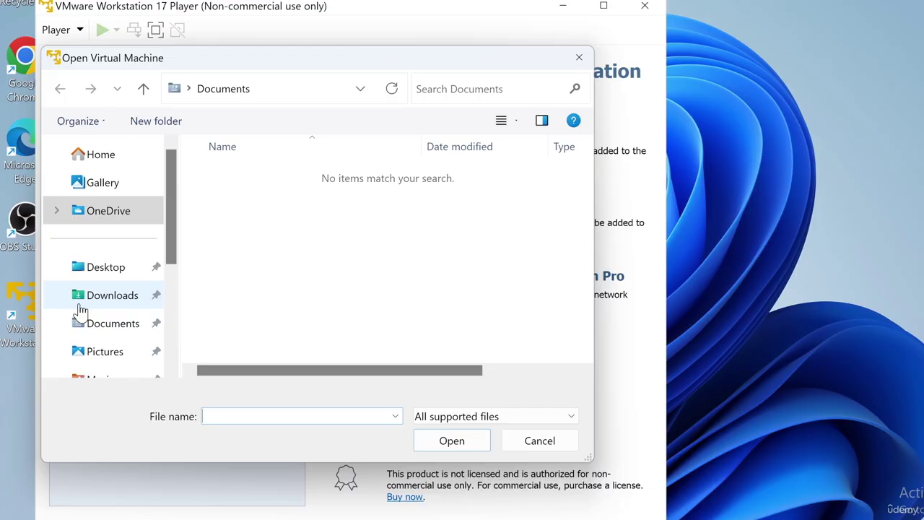
pyautogui.click(127, 301)
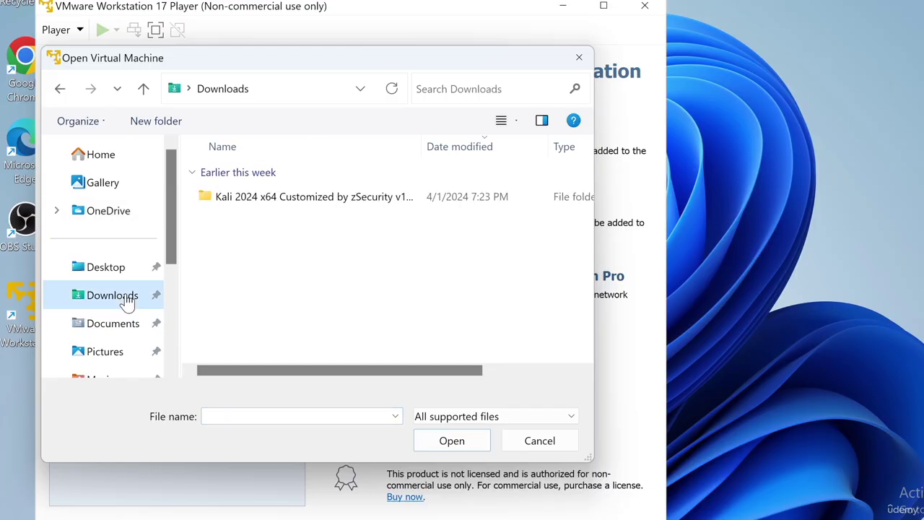
pyautogui.click(259, 206)
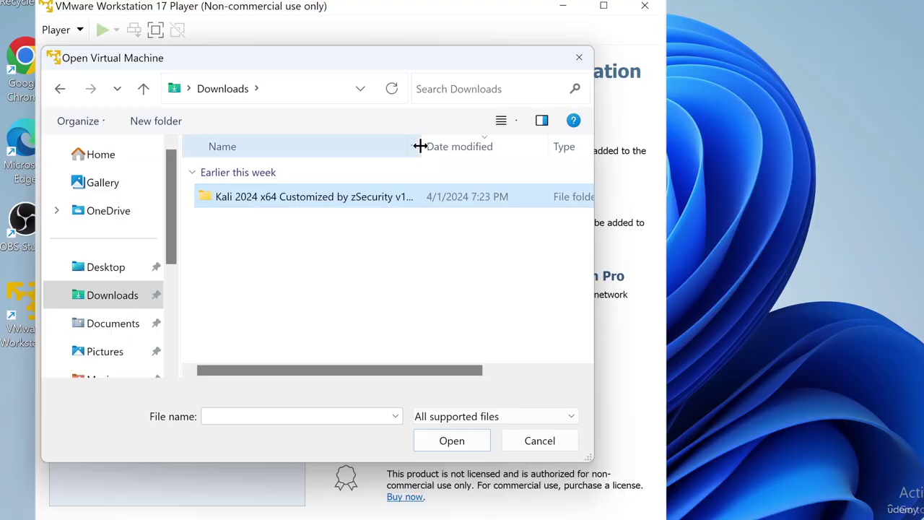
pyautogui.moveTo(424, 147); pyautogui.dragTo(511, 145)
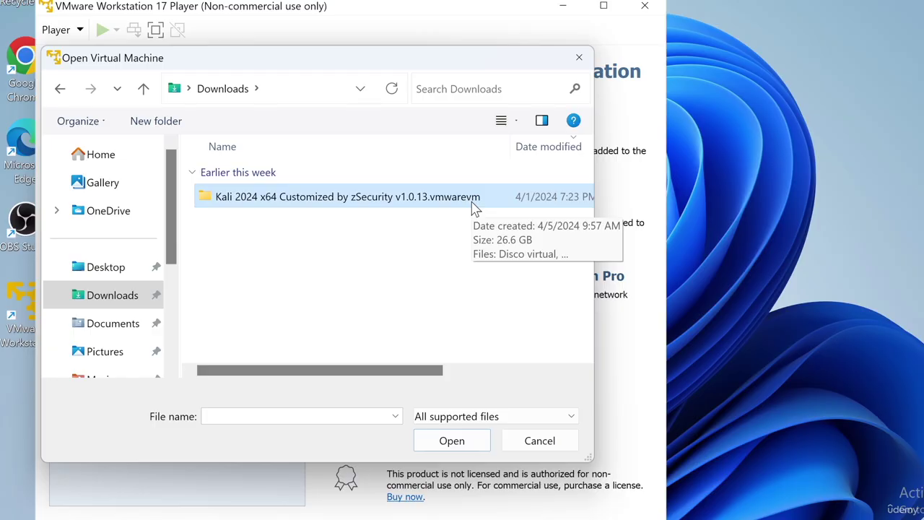
pyautogui.click(453, 442)
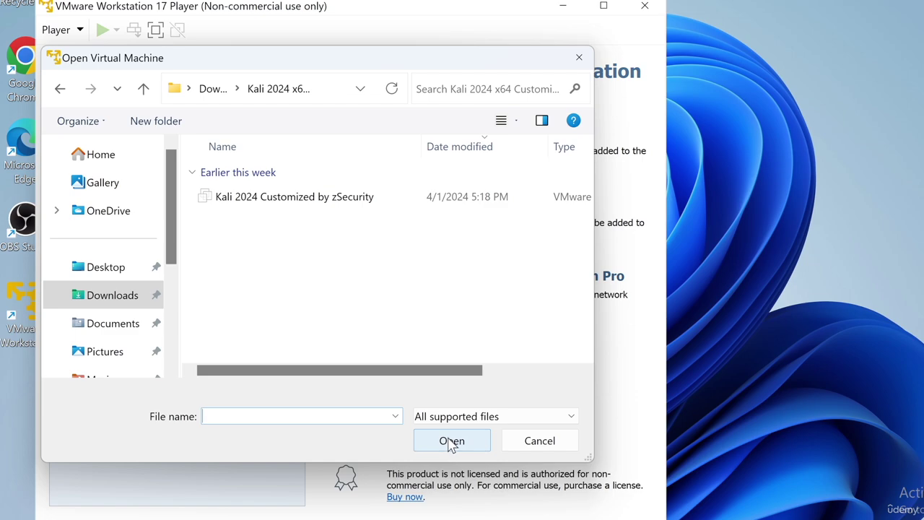
pyautogui.click(363, 207)
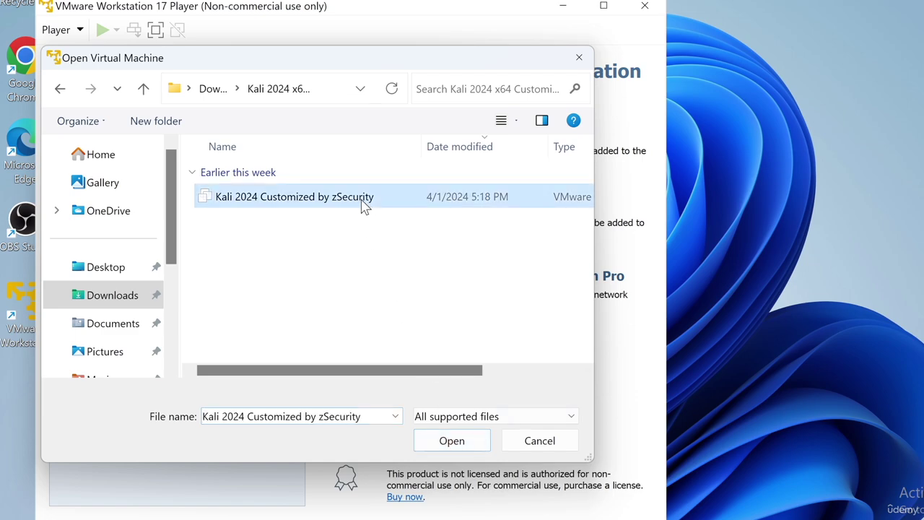
pyautogui.click(454, 441)
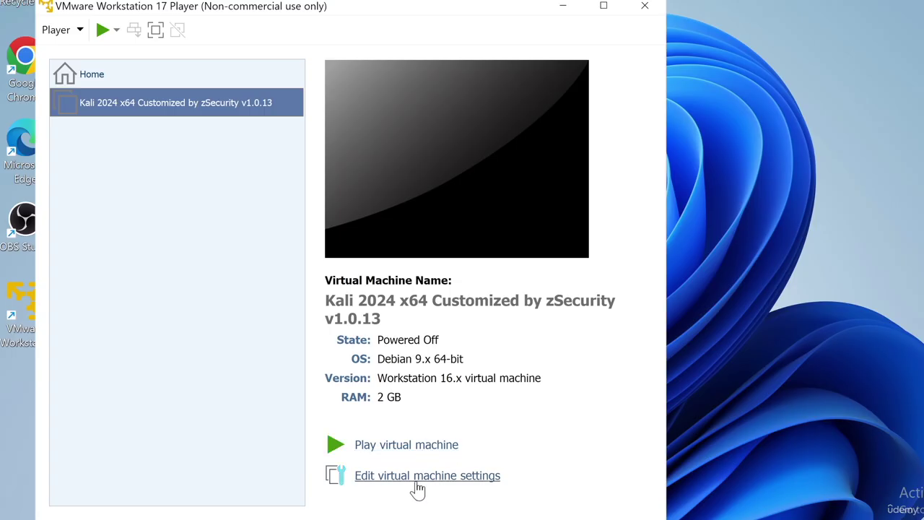
# Open the Kali virtual machine's settings and review its memory, processors and network adapter configuration
pyautogui.rightClick(132, 107)
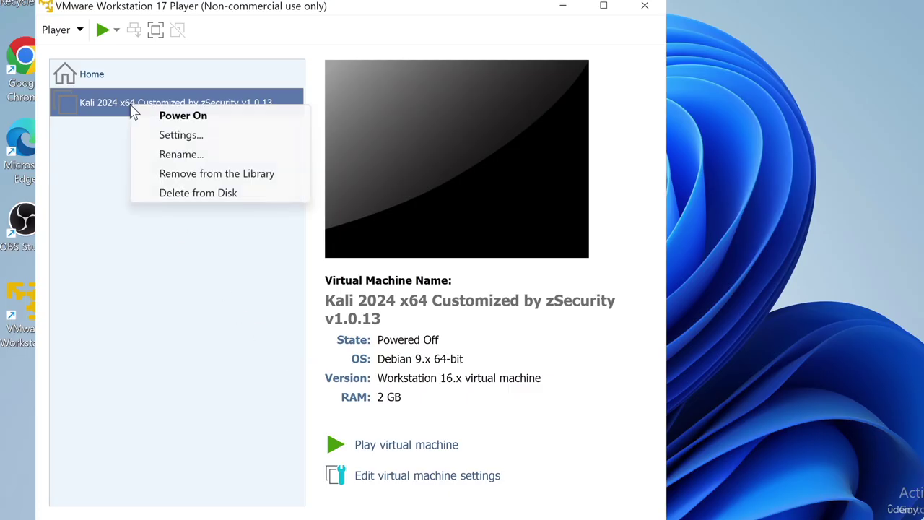
pyautogui.click(140, 136)
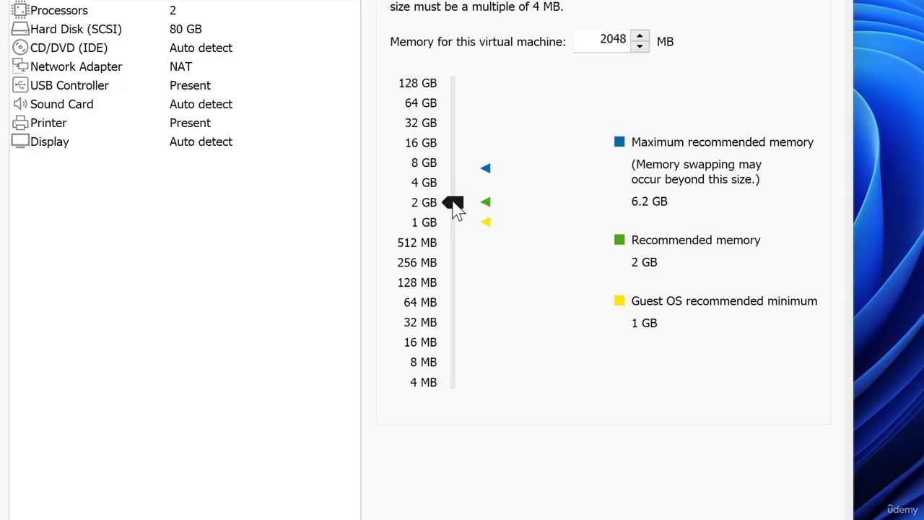
pyautogui.moveTo(454, 208)
pyautogui.mouseDown()
pyautogui.moveTo(454, 155)
pyautogui.moveTo(462, 209)
pyautogui.mouseUp()
pyautogui.click(169, 20)
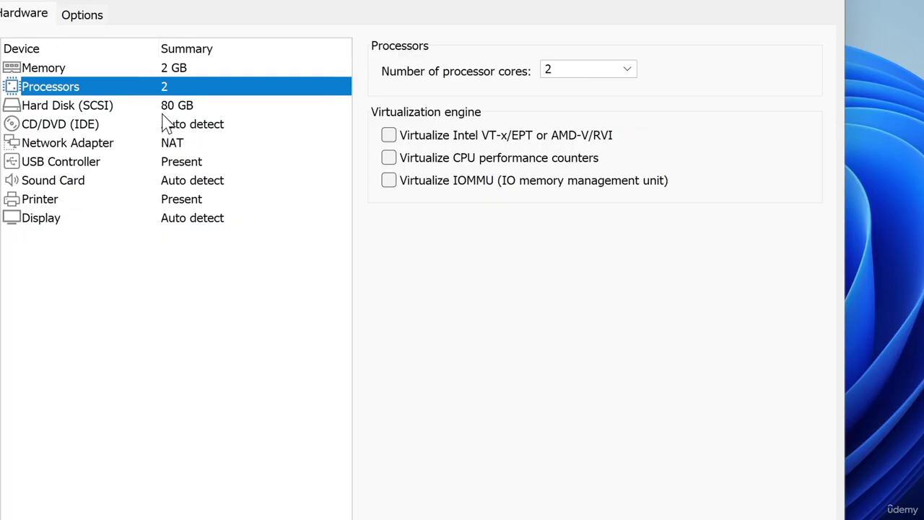
pyautogui.click(75, 148)
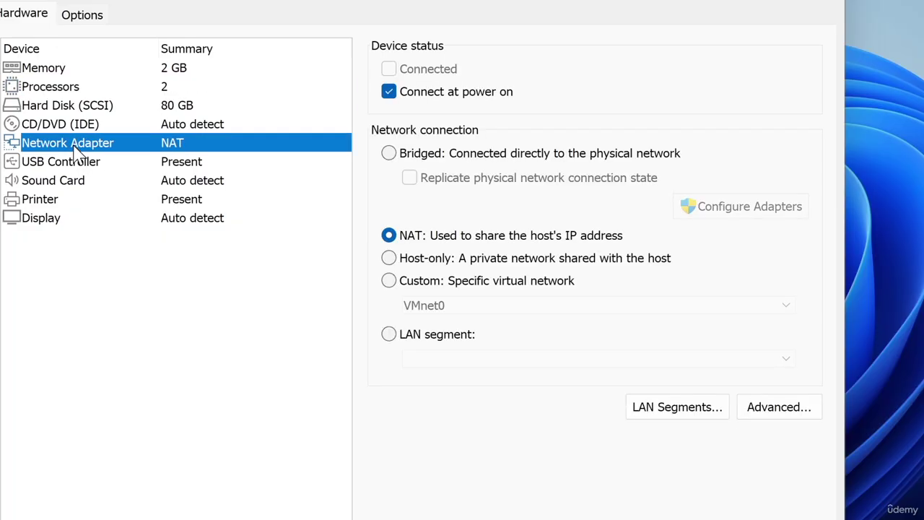